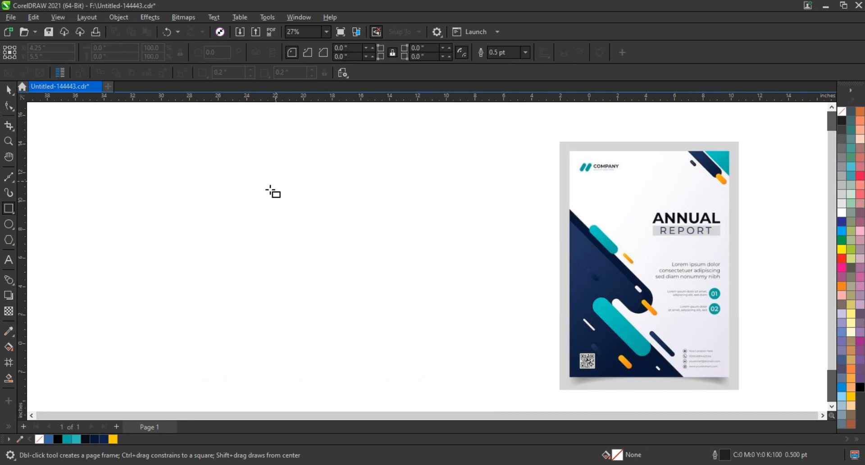
Draw a horizontal rectangle about 14.07 by 2.77 inches beside the reference flyer and fully round its corners into a pill.
{"action": "left_click_drag", "start_coordinate": [249, 213], "coordinate": [320, 239]}
{"action": "left_click", "coordinate": [8, 109]}
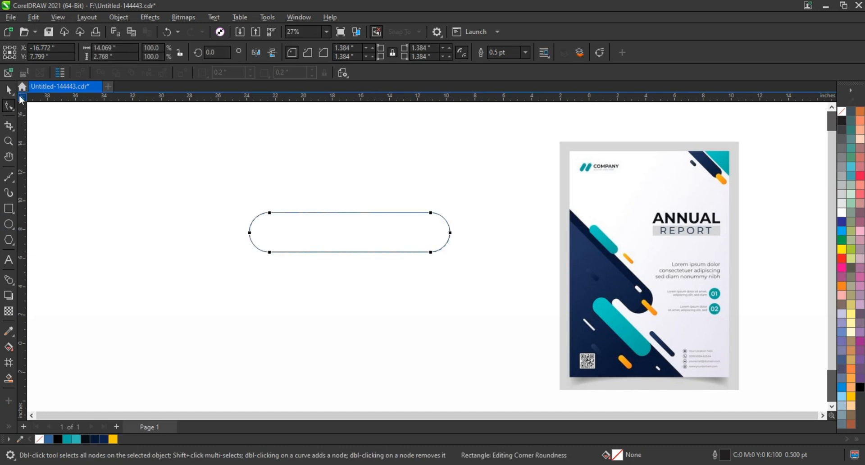
{"action": "key", "text": "space"}
Set the pill's outline width to 8 pt.
{"action": "left_click", "coordinate": [525, 52]}
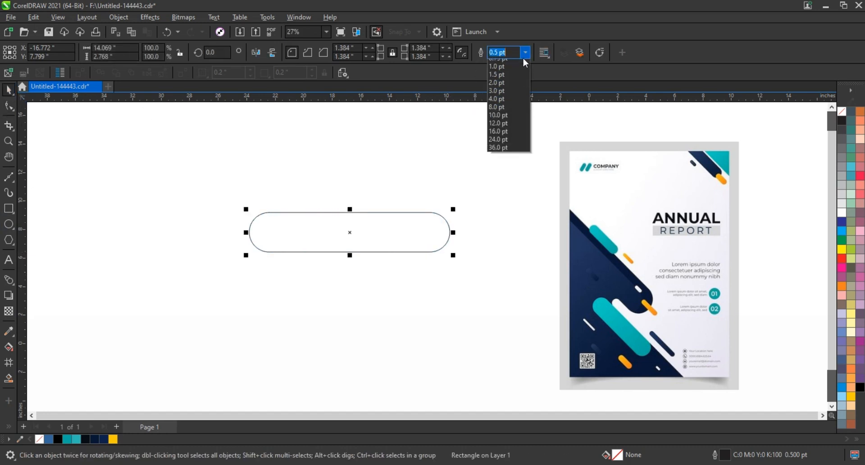
{"action": "left_click", "coordinate": [505, 105]}
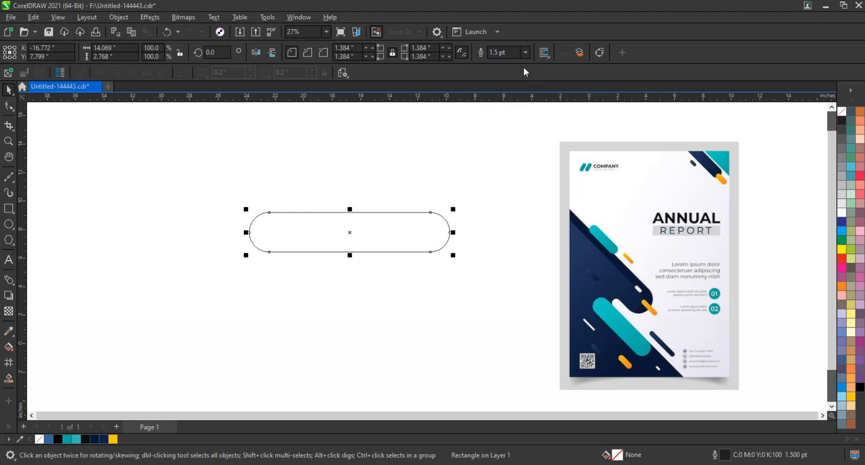
{"action": "left_click", "coordinate": [525, 53]}
{"action": "left_click", "coordinate": [505, 134]}
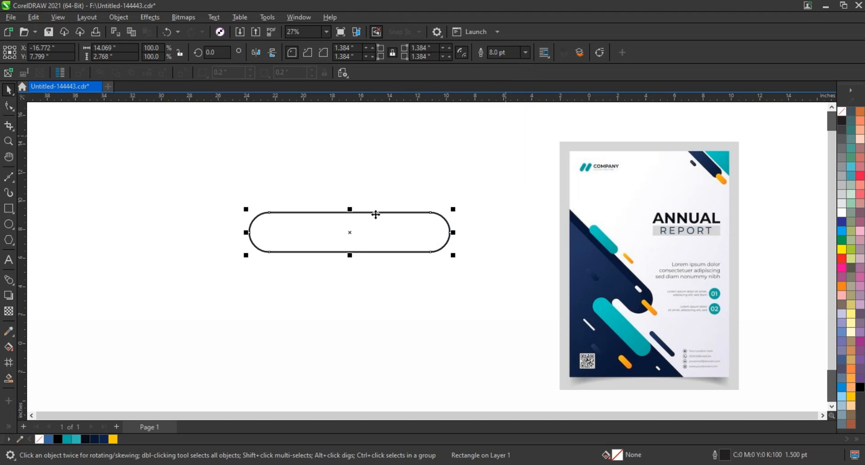
Add two smaller copies of the pill stacked beneath it, scaling the lowest one to about 6.96 by 1.37 inches.
{"action": "left_click", "coordinate": [8, 141]}
{"action": "left_click_drag", "start_coordinate": [195, 177], "coordinate": [744, 388]}
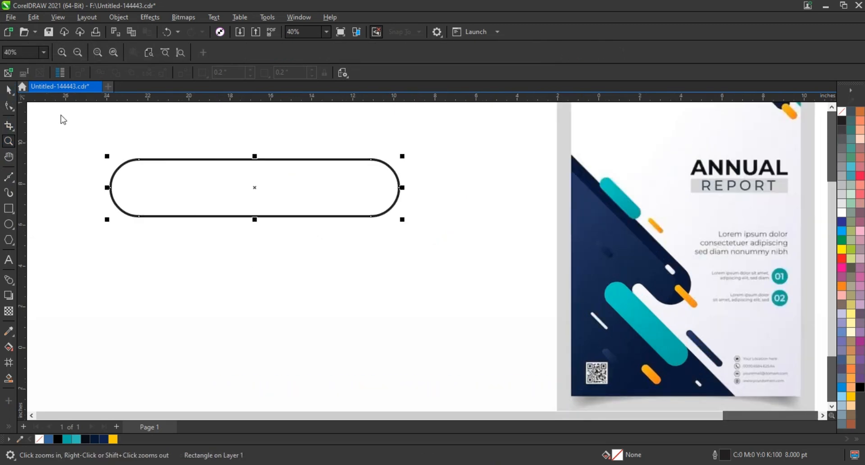
{"action": "key", "text": "space"}
{"action": "left_click_drag", "start_coordinate": [252, 183], "coordinate": [249, 218]}
{"action": "left_click_drag", "start_coordinate": [402, 276], "coordinate": [200, 272]}
{"action": "left_click_drag", "start_coordinate": [161, 226], "coordinate": [274, 269]}
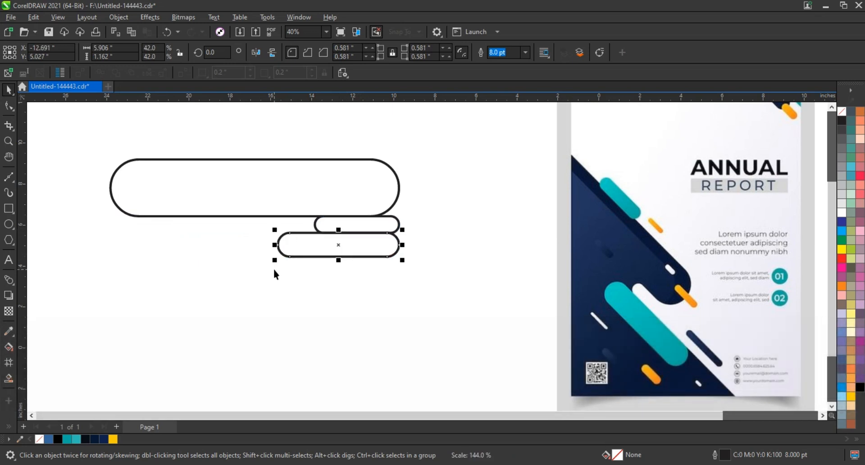
{"action": "left_click_drag", "start_coordinate": [402, 260], "coordinate": [425, 265]}
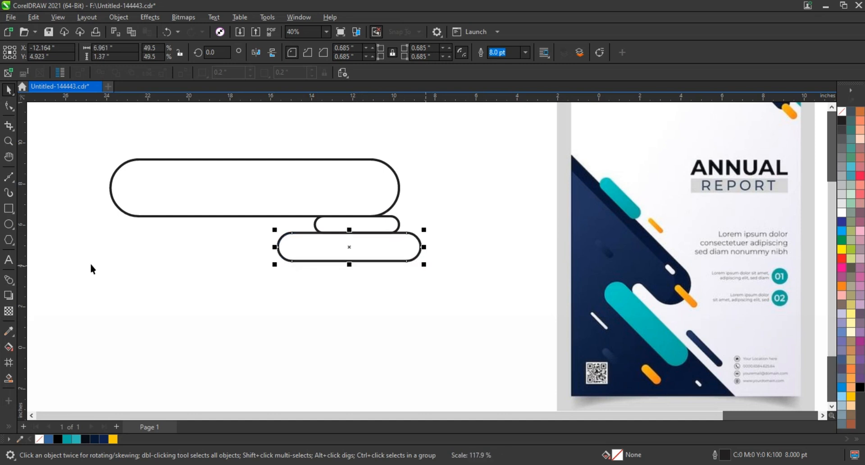
{"action": "left_click", "coordinate": [42, 218]}
Draw a horizontal straight line about 19.8 inches long and align it to the top edge of the lowest pill.
{"action": "left_click", "coordinate": [14, 182]}
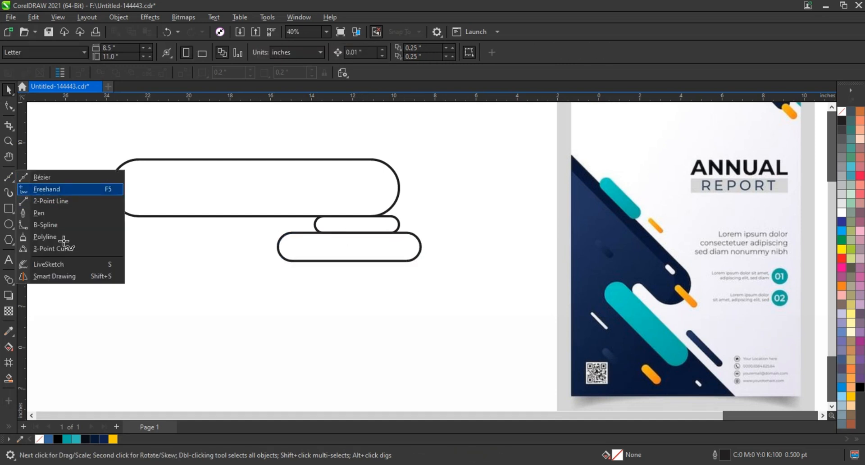
{"action": "left_click", "coordinate": [40, 201]}
{"action": "left_click_drag", "start_coordinate": [80, 321], "coordinate": [489, 322]}
{"action": "key", "text": "space"}
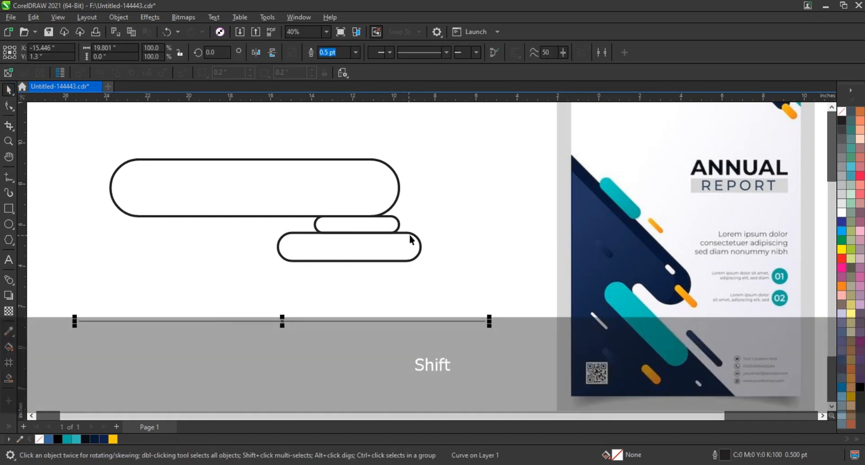
{"action": "left_click", "coordinate": [407, 233], "text": "shift"}
{"action": "key", "text": "t"}
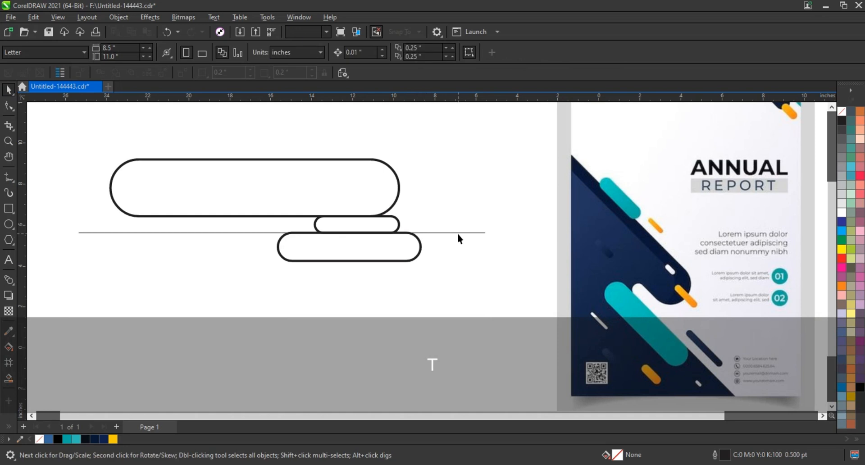
Give the line a 3 pt outline and stretch it from its centre to about 23.18 inches long.
{"action": "left_click", "coordinate": [458, 233]}
{"action": "left_click", "coordinate": [356, 53]}
{"action": "left_click", "coordinate": [342, 120]}
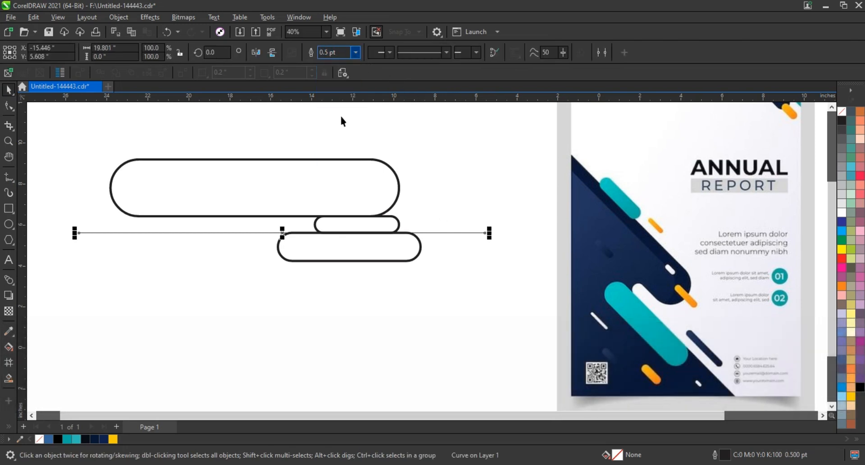
{"action": "left_click_drag", "start_coordinate": [490, 233], "coordinate": [525, 234], "text": "shift"}
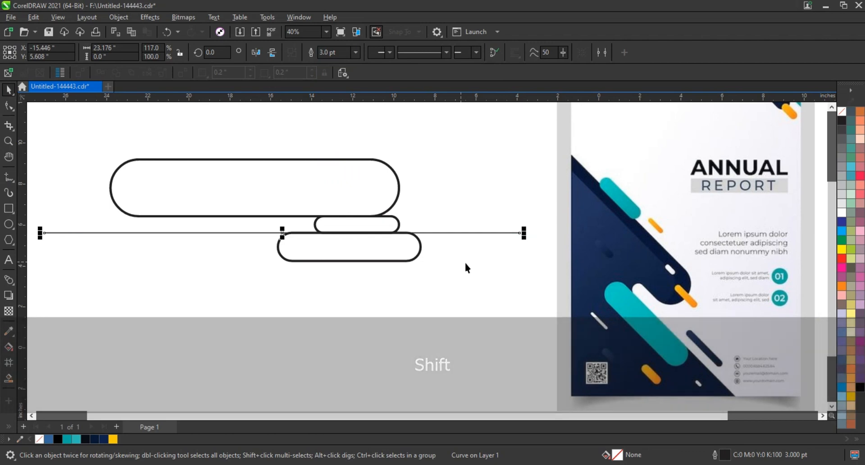
{"action": "left_click", "coordinate": [452, 278]}
Draw a portrait page rectangle overlapping the pills and size it to about 14.37 by 21.5 inches.
{"action": "scroll", "coordinate": [453, 277], "scroll_direction": "down", "scroll_amount": 1}
{"action": "scroll", "coordinate": [453, 280], "scroll_direction": "down", "scroll_amount": 1}
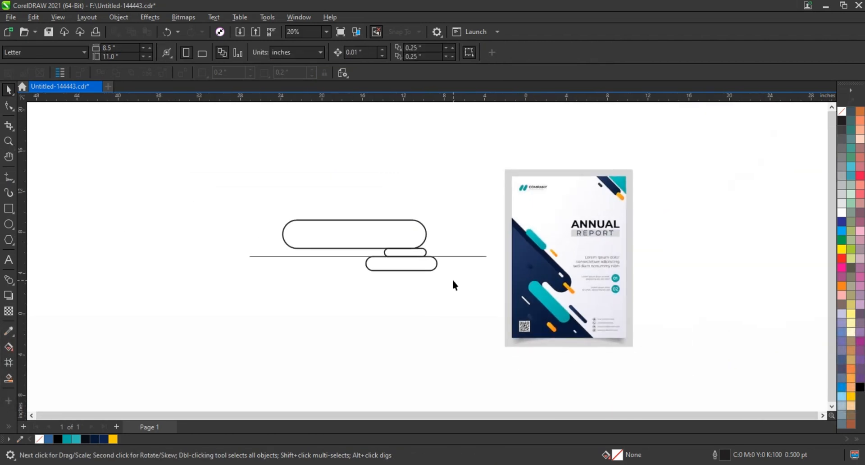
{"action": "left_click", "coordinate": [7, 209]}
{"action": "left_click_drag", "start_coordinate": [267, 143], "coordinate": [411, 361]}
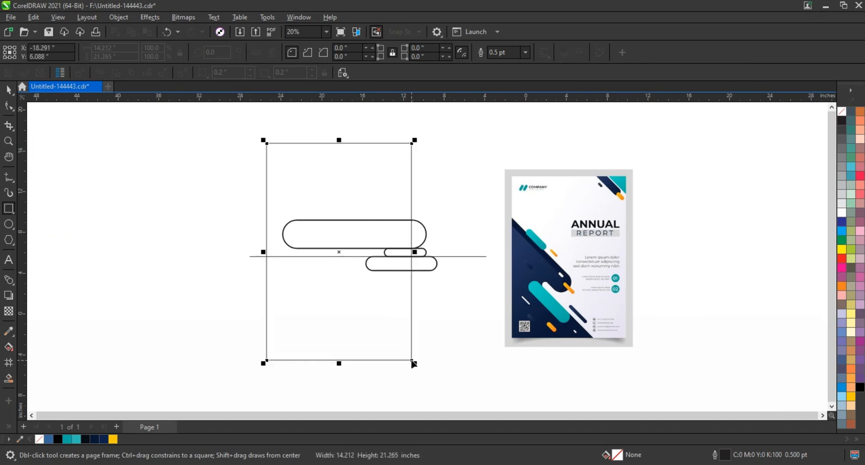
{"action": "left_click", "coordinate": [8, 105]}
{"action": "key", "text": "space"}
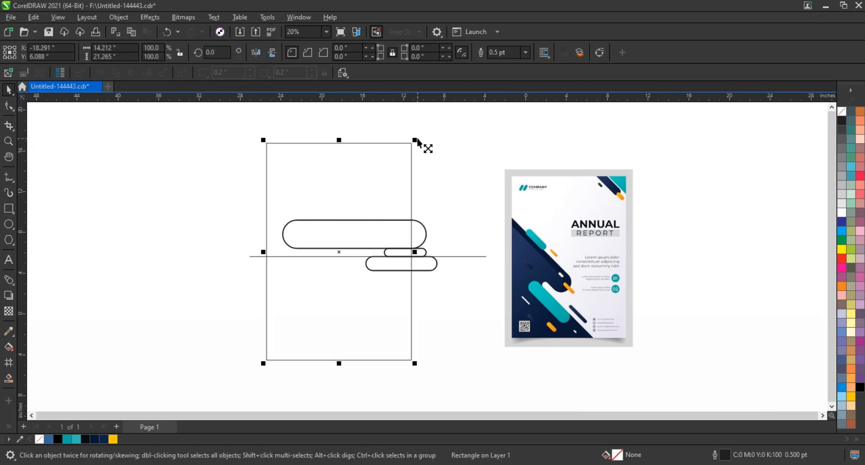
{"action": "left_click_drag", "start_coordinate": [415, 140], "coordinate": [416, 138]}
Rotate the three pills and the line together to 315 degrees and enlarge them to about 22 inches across over the page rectangle.
{"action": "left_click_drag", "start_coordinate": [215, 190], "coordinate": [437, 338]}
{"action": "left_click", "coordinate": [479, 256]}
{"action": "left_click_drag", "start_coordinate": [375, 262], "coordinate": [326, 290]}
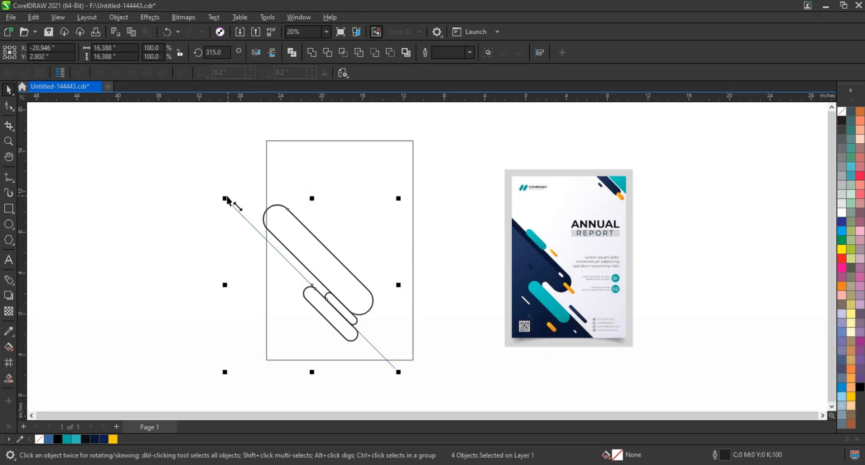
{"action": "left_click_drag", "start_coordinate": [226, 199], "coordinate": [179, 154]}
{"action": "left_click_drag", "start_coordinate": [400, 374], "coordinate": [410, 384]}
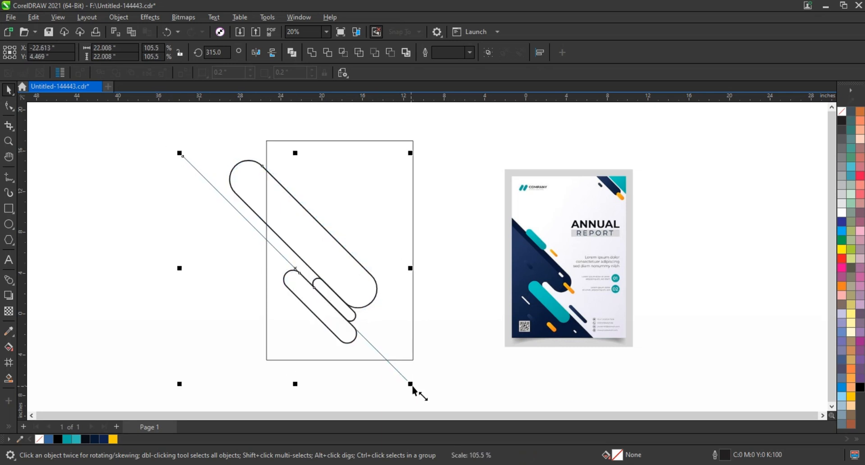
{"action": "left_click", "coordinate": [456, 355]}
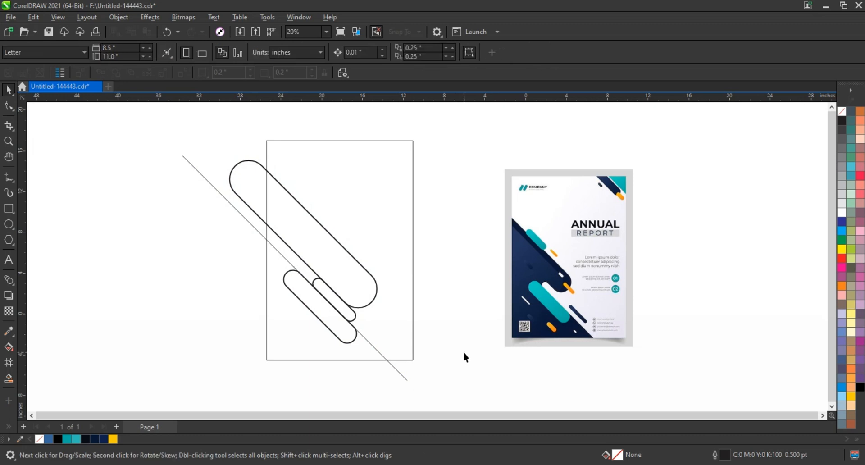
Send the page rectangle behind all the other shapes.
{"action": "left_click", "coordinate": [327, 316]}
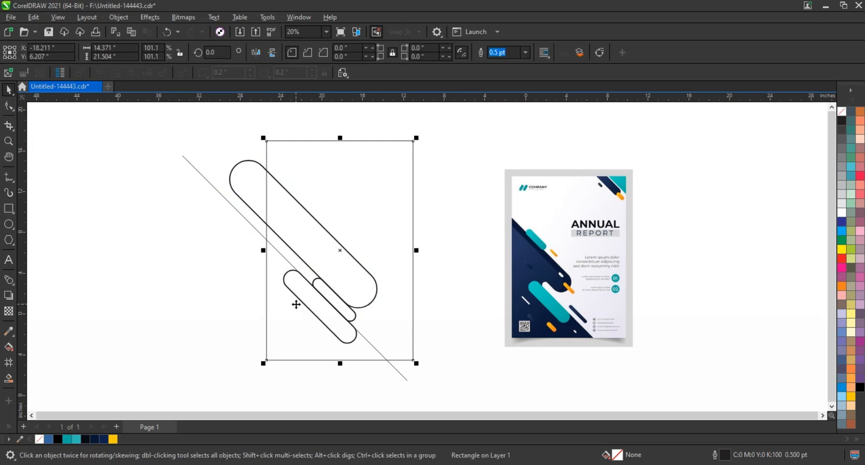
{"action": "key", "text": "shift+Page_Down"}
{"action": "left_click", "coordinate": [225, 307]}
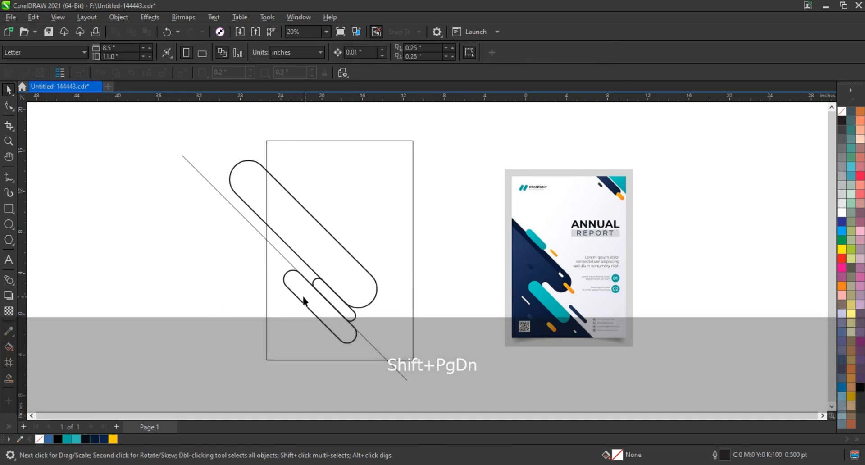
Copy the lowest diagonal pill to the clipboard and delete it from the drawing.
{"action": "left_click", "coordinate": [302, 296]}
{"action": "right_click", "coordinate": [302, 296]}
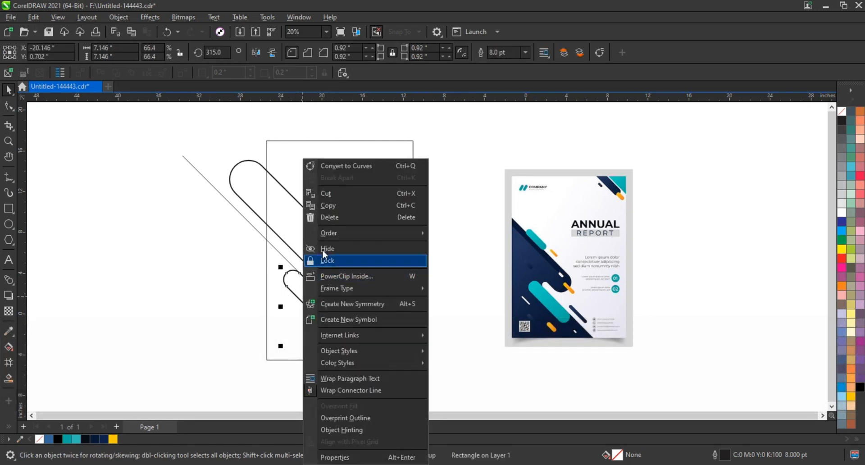
{"action": "left_click", "coordinate": [328, 196]}
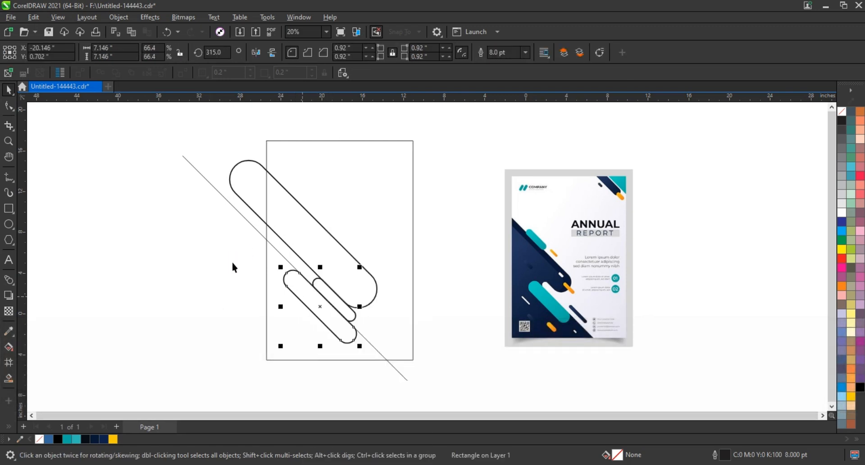
{"action": "key", "text": "Delete"}
Smart-fill the page areas below the line, between the line and the large pill, and inside the large pill with blue.
{"action": "left_click", "coordinate": [8, 379]}
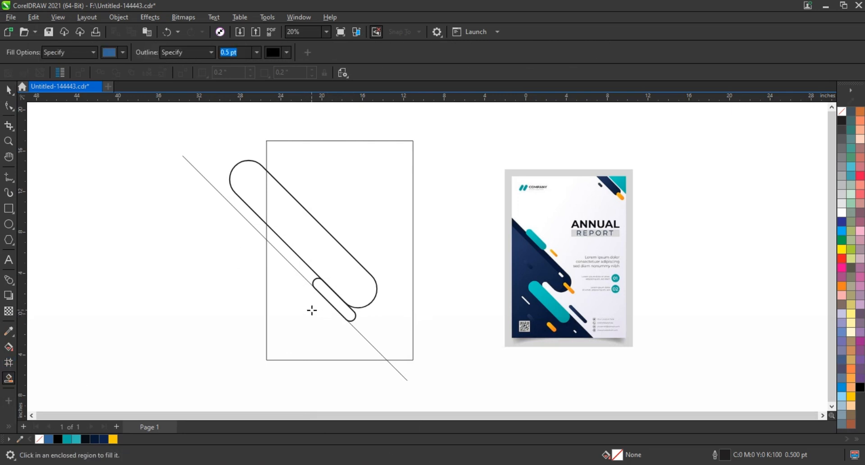
{"action": "left_click", "coordinate": [309, 308]}
{"action": "left_click", "coordinate": [314, 254]}
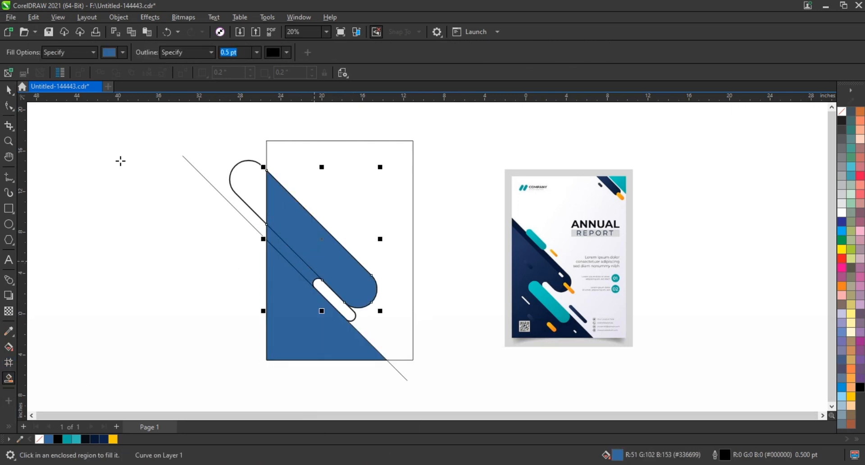
Weld the three blue regions into one shape with no outline and a dark navy fill.
{"action": "key", "text": "space"}
{"action": "left_click", "coordinate": [337, 243], "text": "shift"}
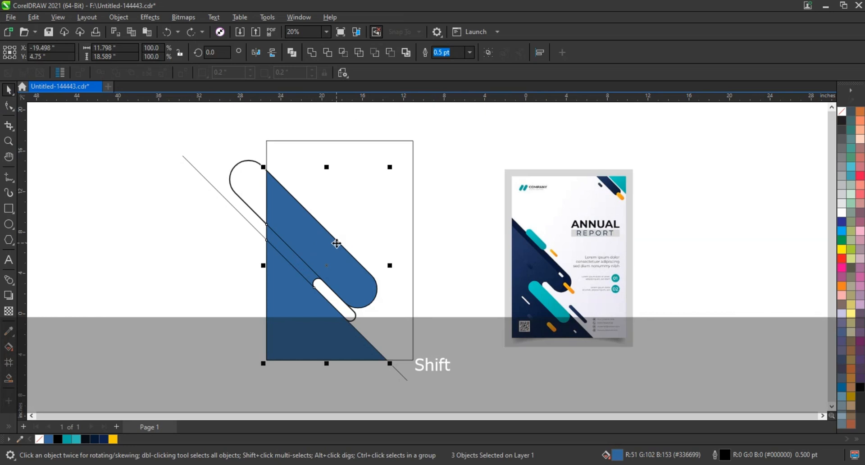
{"action": "right_click", "coordinate": [845, 114]}
{"action": "left_click", "coordinate": [784, 119]}
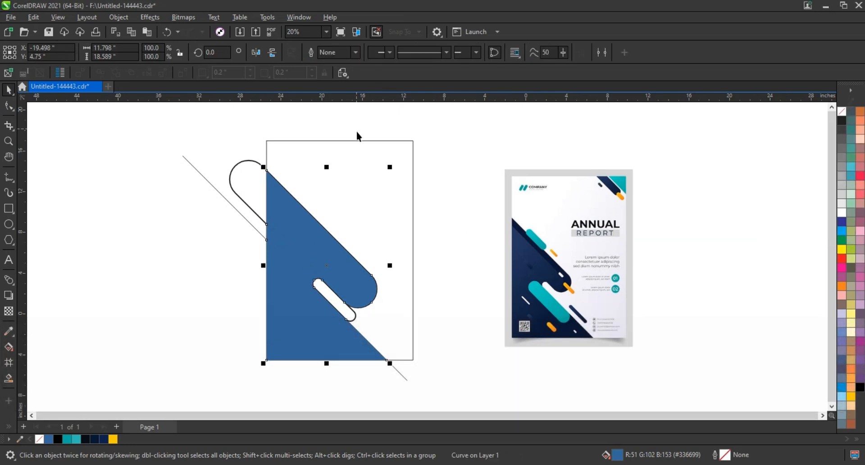
{"action": "left_click", "coordinate": [93, 440]}
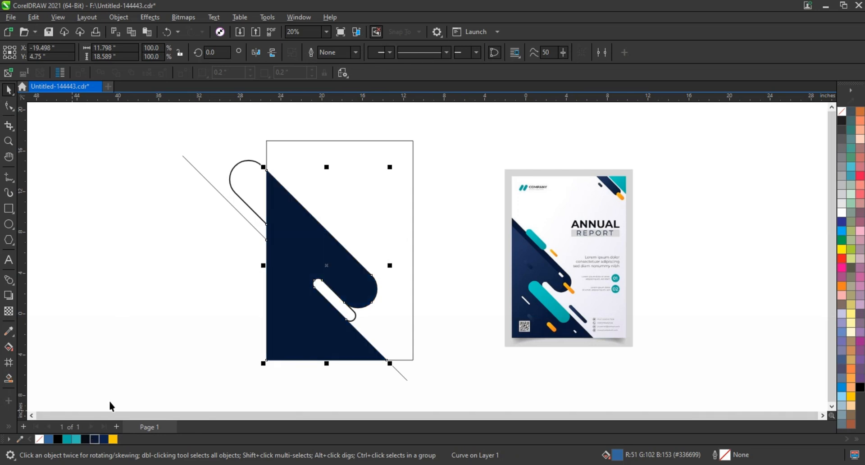
{"action": "left_click", "coordinate": [145, 329]}
Paste the copied pill over the navy shape and give it a teal fill without an outline.
{"action": "right_click", "coordinate": [153, 265]}
{"action": "left_click", "coordinate": [174, 350]}
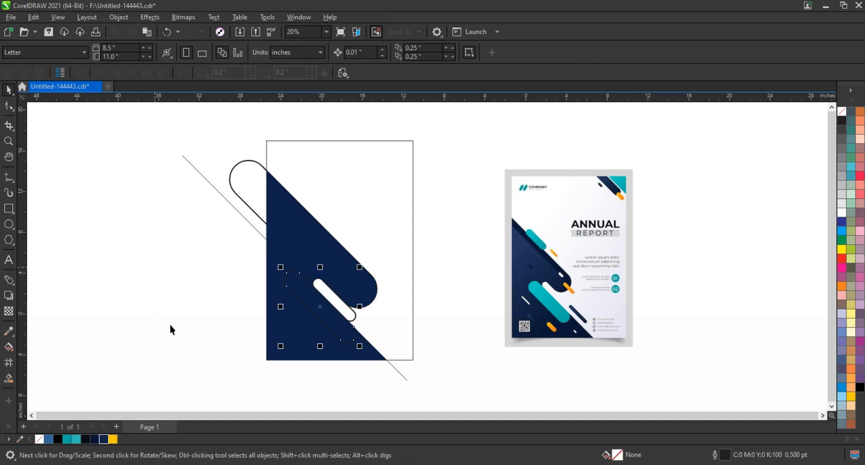
{"action": "left_click", "coordinate": [79, 440]}
{"action": "left_click", "coordinate": [139, 299]}
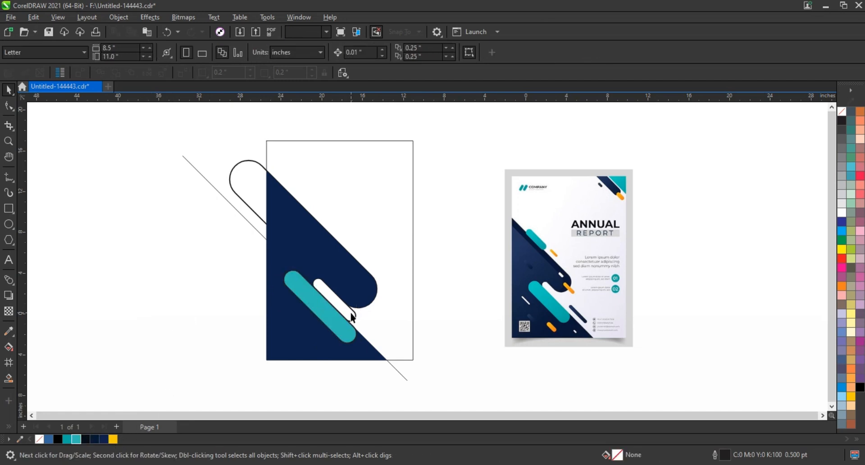
Move the smallest outlined pill off the page's left side and delete the diagonal line.
{"action": "left_click", "coordinate": [351, 315]}
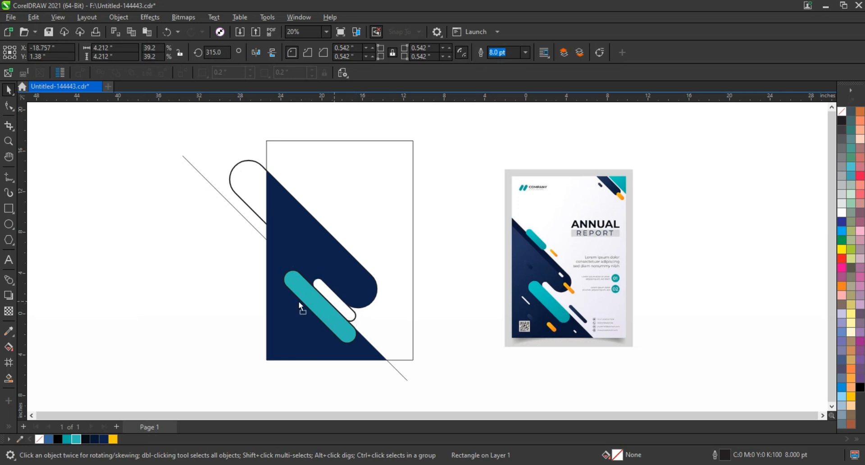
{"action": "left_click_drag", "start_coordinate": [299, 301], "coordinate": [211, 300]}
{"action": "left_click", "coordinate": [401, 375]}
{"action": "key", "text": "Delete"}
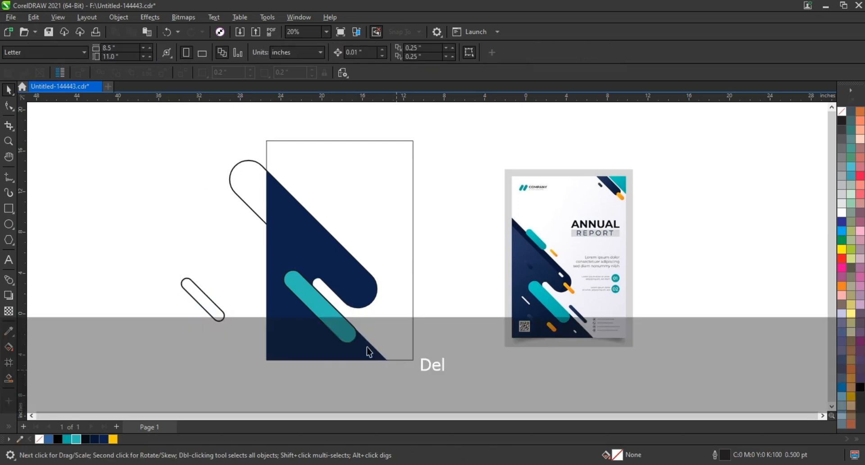
Shrink the large outlined pill to about 3.71 inches across and place it on the navy shape's upper diagonal edge.
{"action": "left_click", "coordinate": [386, 320]}
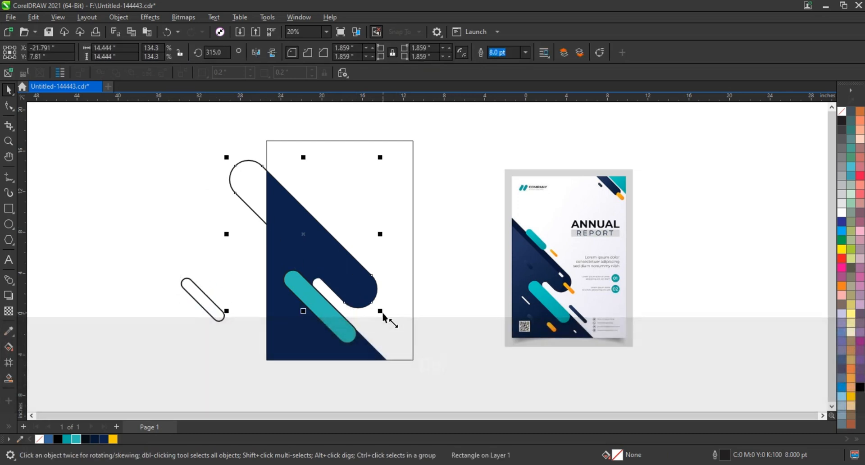
{"action": "left_click_drag", "start_coordinate": [390, 321], "coordinate": [305, 212]}
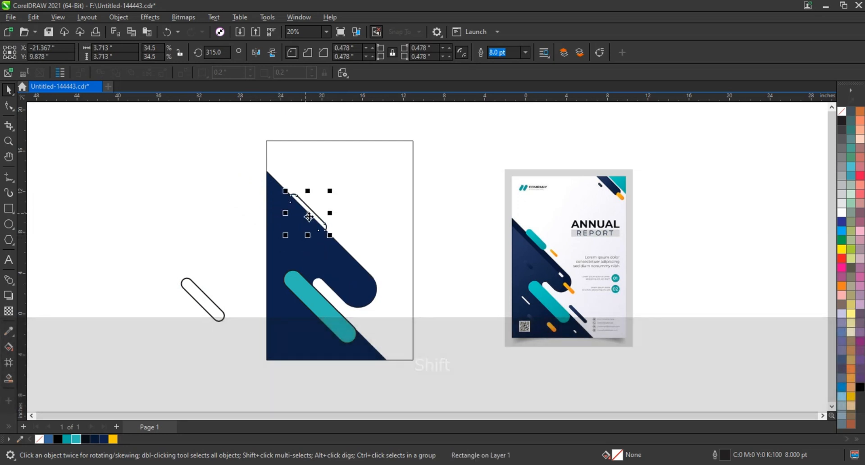
Give the pill on the navy shape's upper edge a teal fill without an outline, bring it to the front and nudge it slightly outward.
{"action": "left_click", "coordinate": [74, 439]}
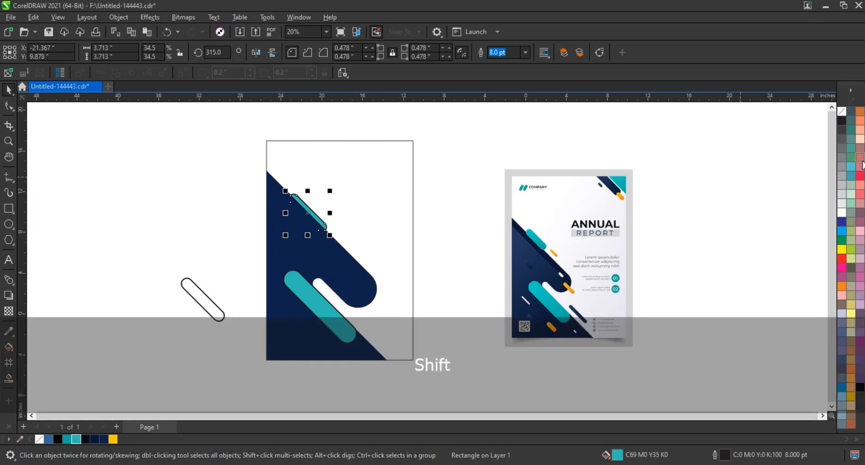
{"action": "key", "text": "shift+Page_Up"}
{"action": "right_click", "coordinate": [842, 114]}
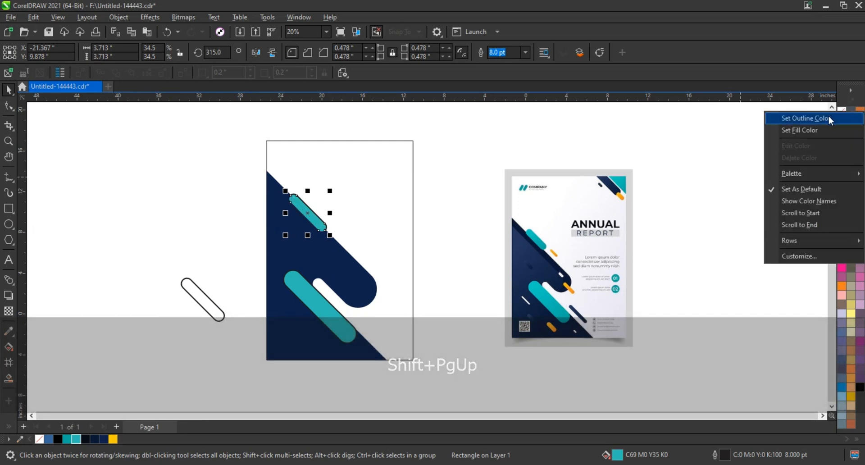
{"action": "left_click", "coordinate": [832, 116]}
{"action": "left_click", "coordinate": [9, 142]}
{"action": "left_click_drag", "start_coordinate": [158, 148], "coordinate": [660, 367]}
{"action": "left_click", "coordinate": [9, 90]}
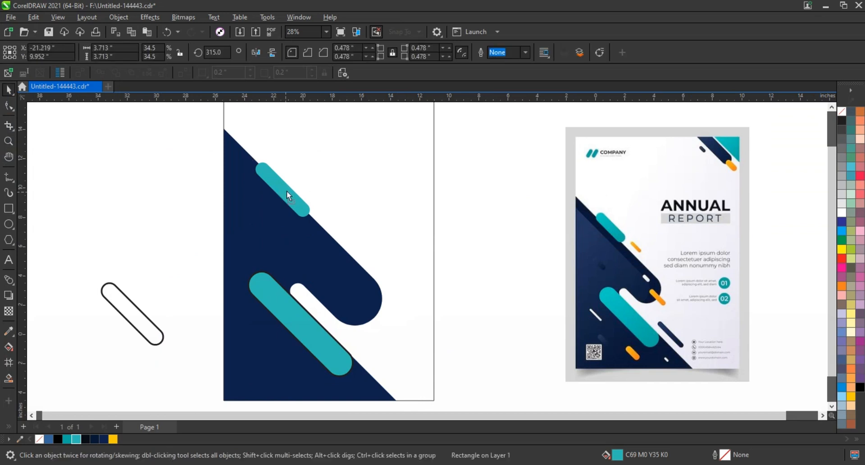
{"action": "left_click_drag", "start_coordinate": [286, 191], "coordinate": [289, 187]}
Add small Deep Yellow pills below the upper teal pill and on the navy shape's rounded end, plus a tiny white pill about 0.46 inches across.
{"action": "left_click_drag", "start_coordinate": [315, 219], "coordinate": [362, 282]}
{"action": "left_click", "coordinate": [112, 439]}
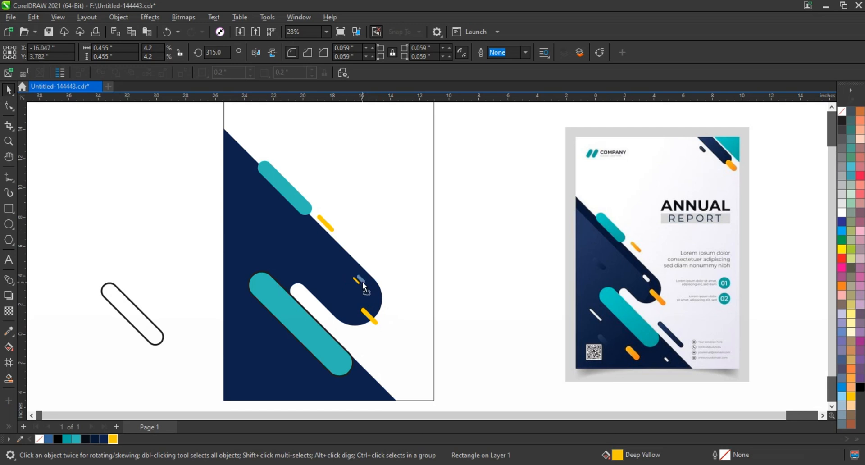
{"action": "left_click", "coordinate": [288, 317]}
Place a copy of the large teal pill beside its lower end, shrunk to about 2 inches across and filled with dark navy.
{"action": "left_click_drag", "start_coordinate": [248, 271], "coordinate": [351, 351]}
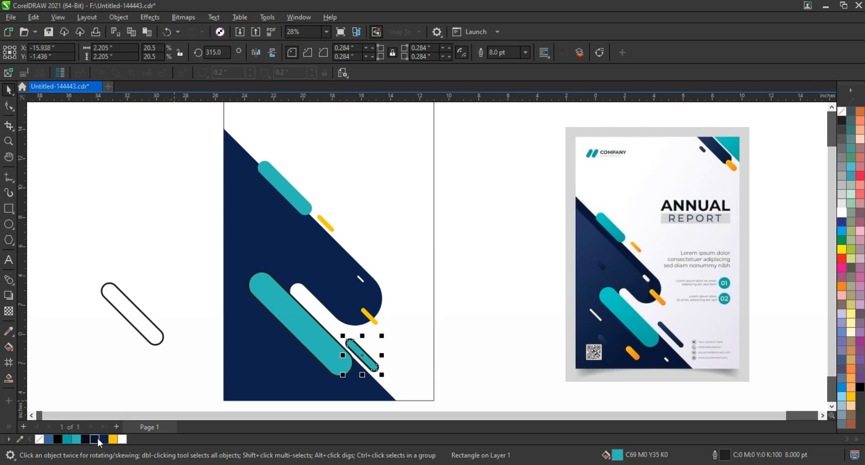
{"action": "left_click", "coordinate": [98, 440]}
{"action": "left_click_drag", "start_coordinate": [382, 374], "coordinate": [378, 371]}
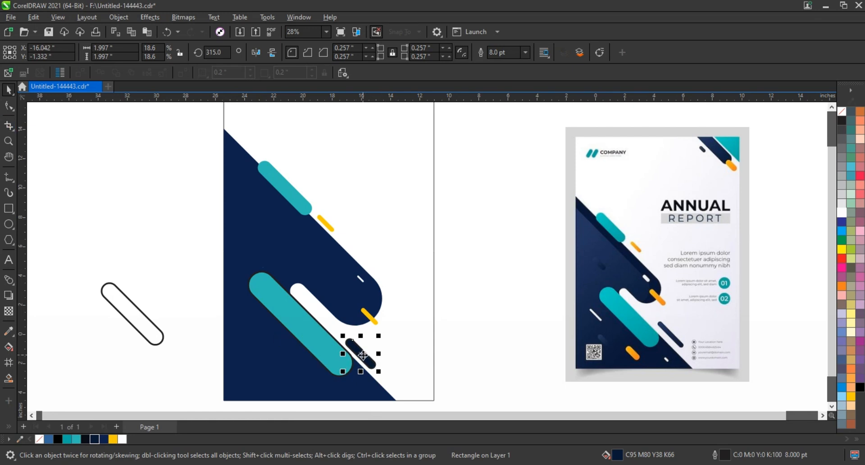
Place two copies of the yellow pill below the large teal pill, enlarging the lower one to about 1.61 inches and making the other white.
{"action": "left_click_drag", "start_coordinate": [369, 318], "coordinate": [264, 328]}
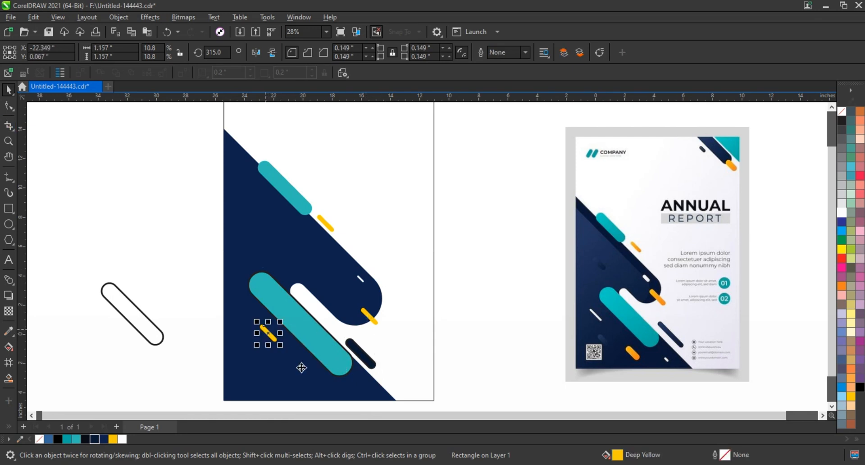
{"action": "left_click_drag", "start_coordinate": [310, 372], "coordinate": [331, 395]}
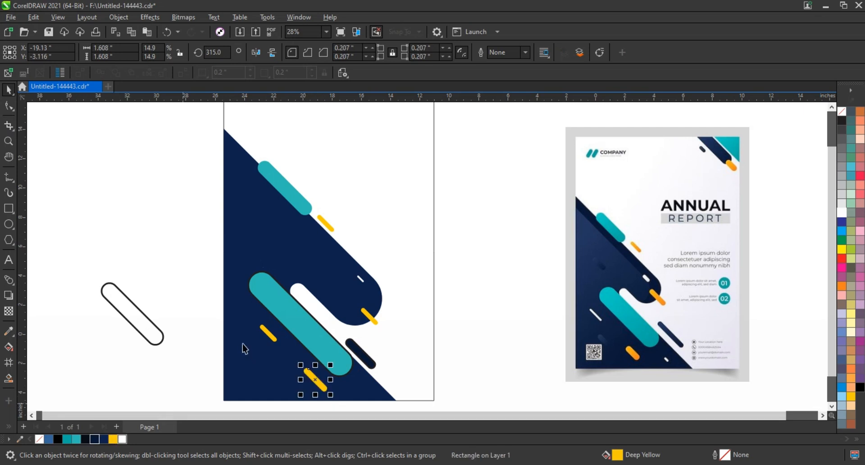
{"action": "left_click", "coordinate": [264, 334]}
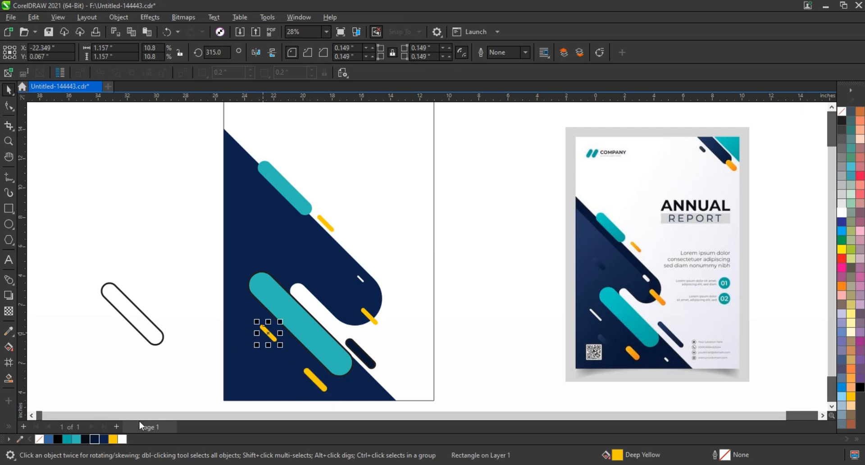
Delete the leftover outlined pill and draw a 45-degree line across the navy shape, parallel to and just below its upper diagonal edge.
{"action": "left_click", "coordinate": [148, 319]}
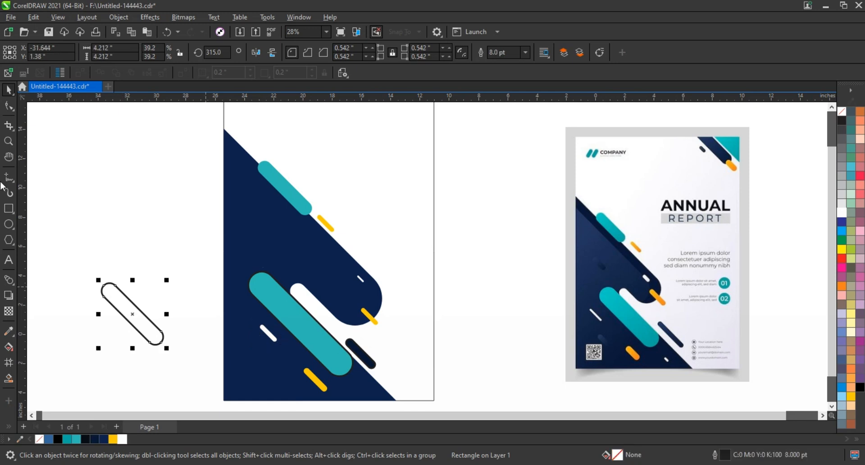
{"action": "key", "text": "Delete"}
{"action": "left_click", "coordinate": [220, 146]}
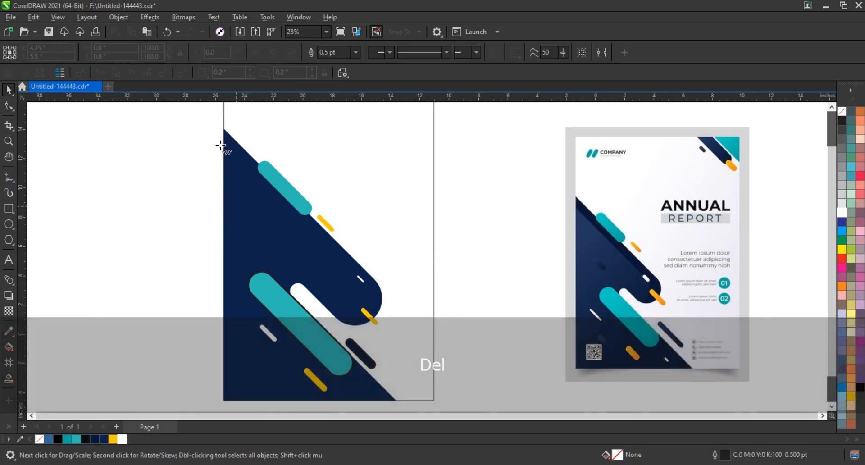
{"action": "left_click", "coordinate": [387, 316]}
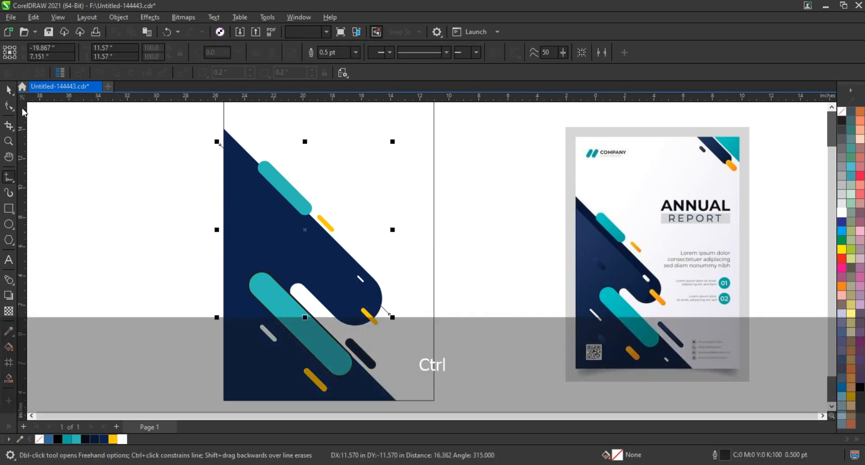
Create a strip with Smart Fill between the line and the upper diagonal edge, delete the line, and color the strip a darker navy.
{"action": "key", "text": "space"}
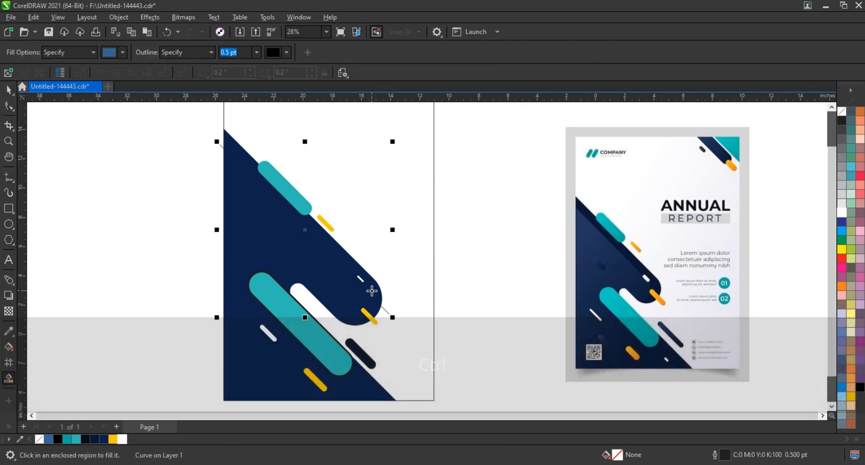
{"action": "left_click", "coordinate": [370, 291]}
{"action": "key", "text": "space"}
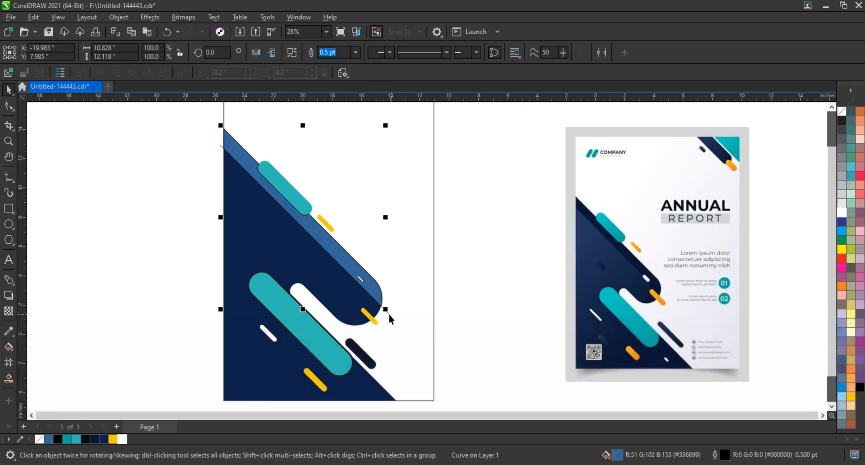
{"action": "key", "text": "Delete"}
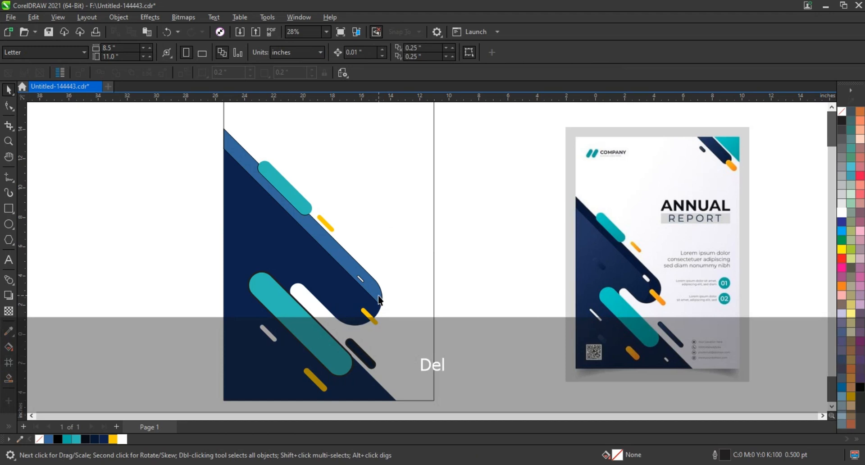
{"action": "left_click", "coordinate": [380, 300]}
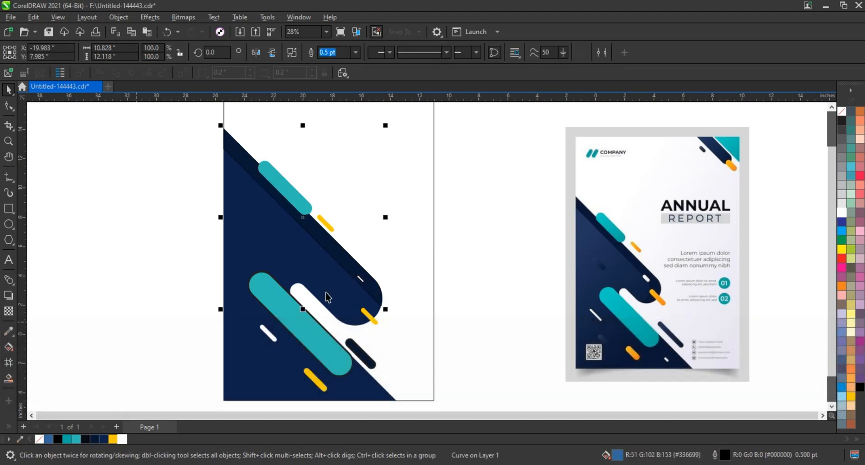
Give the large navy shape a fountain fill running from dark navy near its rounded end to lighter navy toward its centre.
{"action": "left_click", "coordinate": [334, 291]}
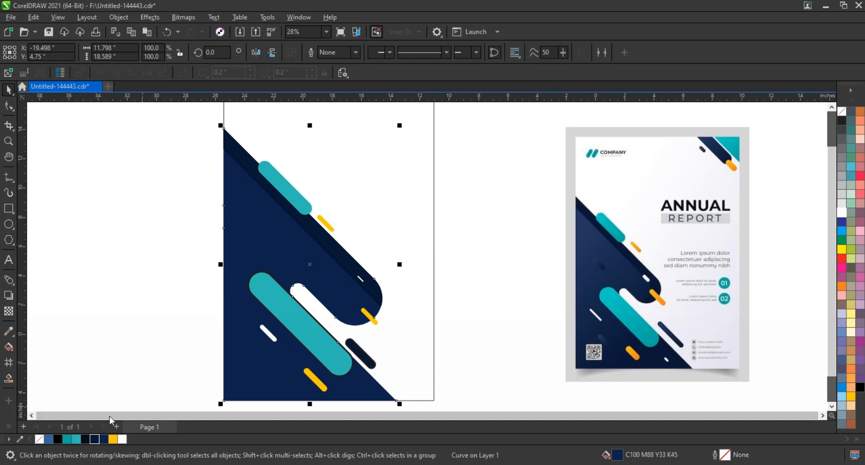
{"action": "left_click", "coordinate": [95, 439]}
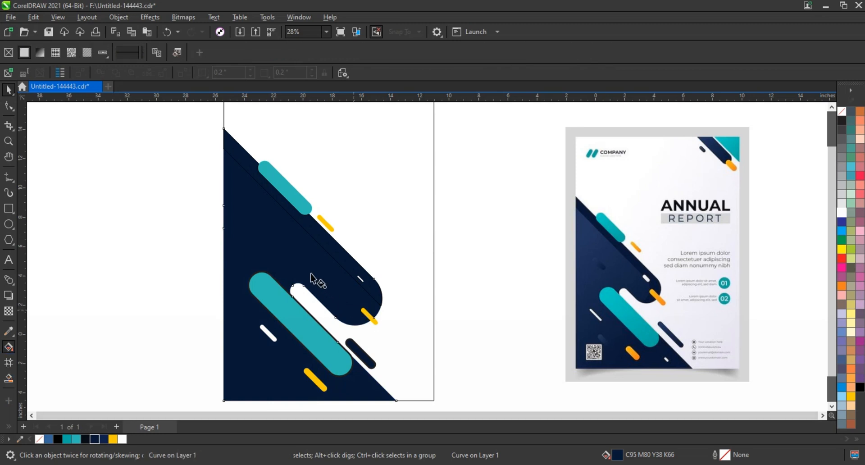
{"action": "left_click_drag", "start_coordinate": [311, 273], "coordinate": [374, 327]}
{"action": "left_click_drag", "start_coordinate": [103, 439], "coordinate": [277, 257]}
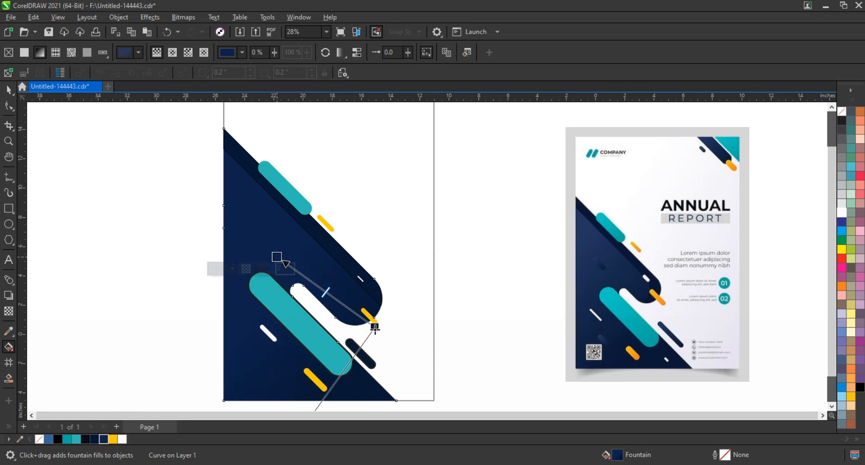
{"action": "left_click_drag", "start_coordinate": [374, 327], "coordinate": [385, 329]}
{"action": "left_click", "coordinate": [9, 90]}
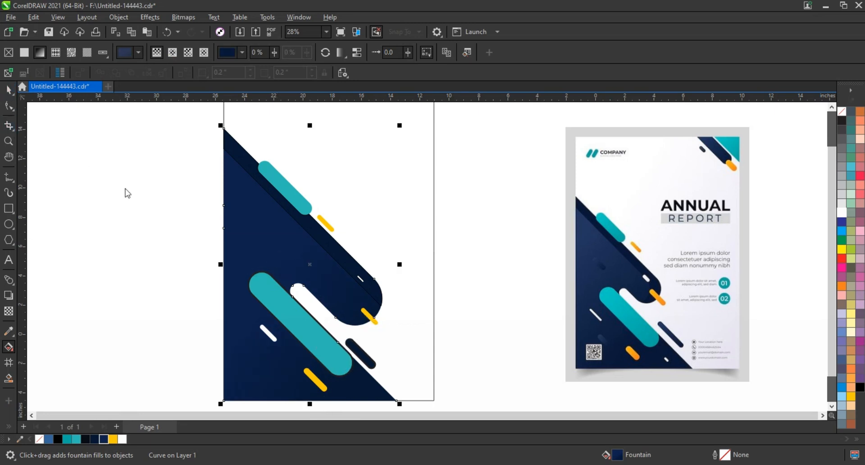
{"action": "key", "text": "space"}
Give the upper teal pill a fountain fill from darker teal C80 M5 Y44 K0 at its lower end to lighter teal toward its upper end.
{"action": "left_click", "coordinate": [281, 190]}
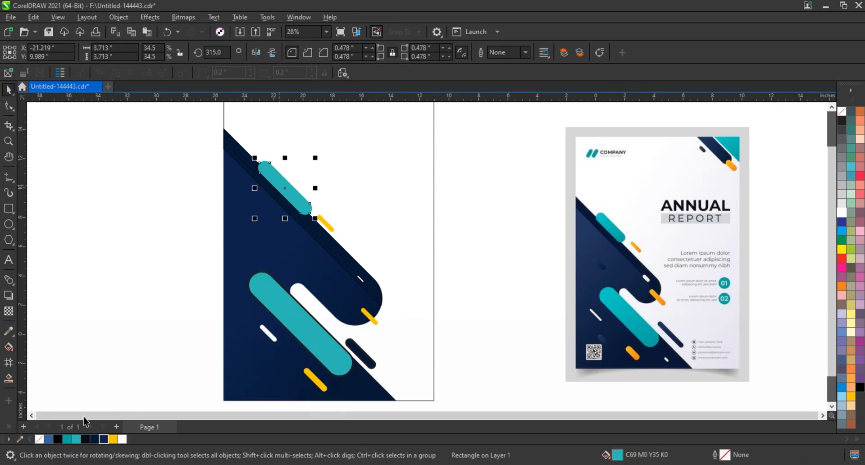
{"action": "key", "text": "g"}
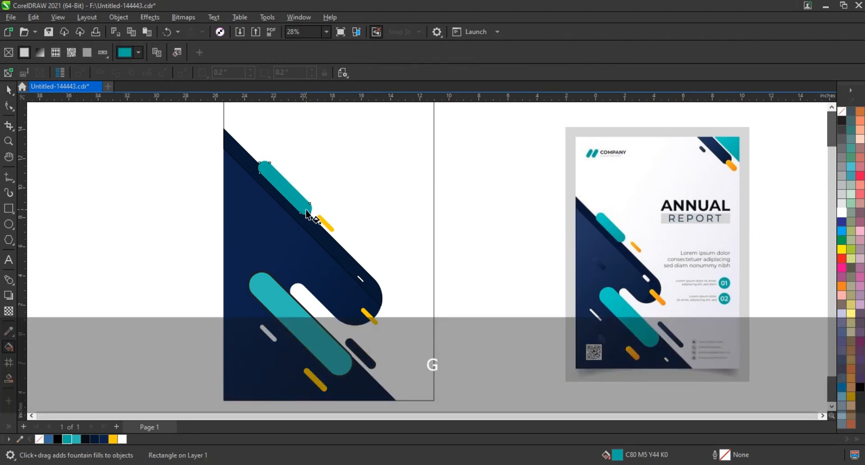
{"action": "left_click_drag", "start_coordinate": [310, 213], "coordinate": [276, 182]}
{"action": "left_click_drag", "start_coordinate": [77, 439], "coordinate": [276, 181]}
{"action": "left_click", "coordinate": [8, 89]}
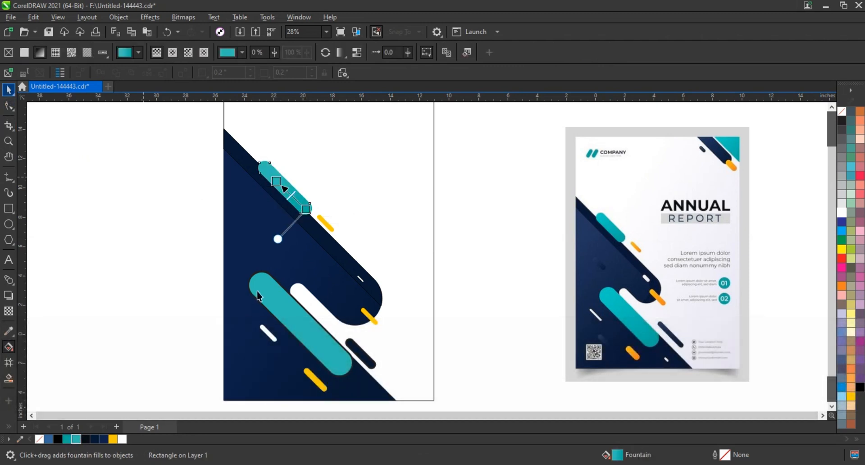
Copy the upper pill's teal fountain fill to the large teal pill.
{"action": "left_click", "coordinate": [264, 291]}
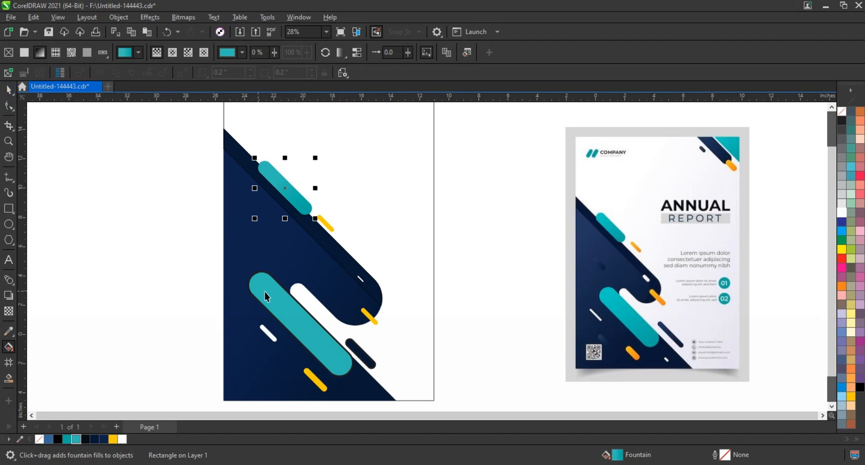
{"action": "left_click", "coordinate": [41, 18]}
{"action": "left_click", "coordinate": [72, 94]}
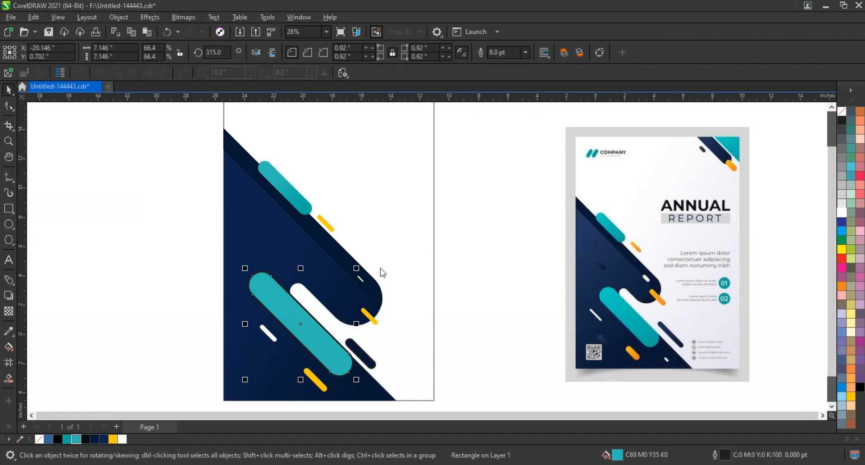